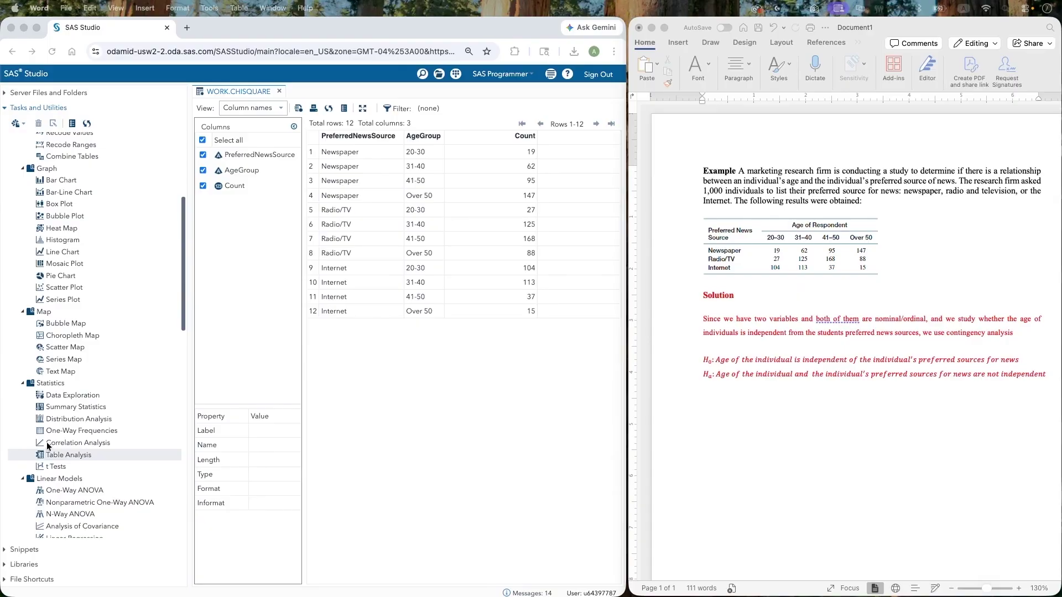
Open the Table Analysis task and select the CHISQUARE table from the WORK library as its data source.
double_click(60, 456)
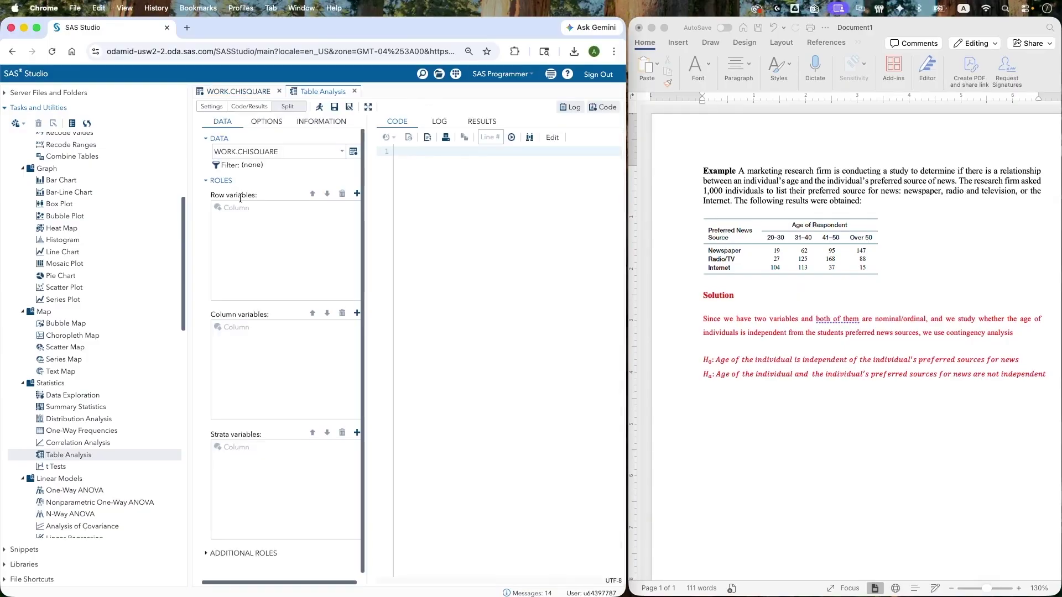
left_click(353, 152)
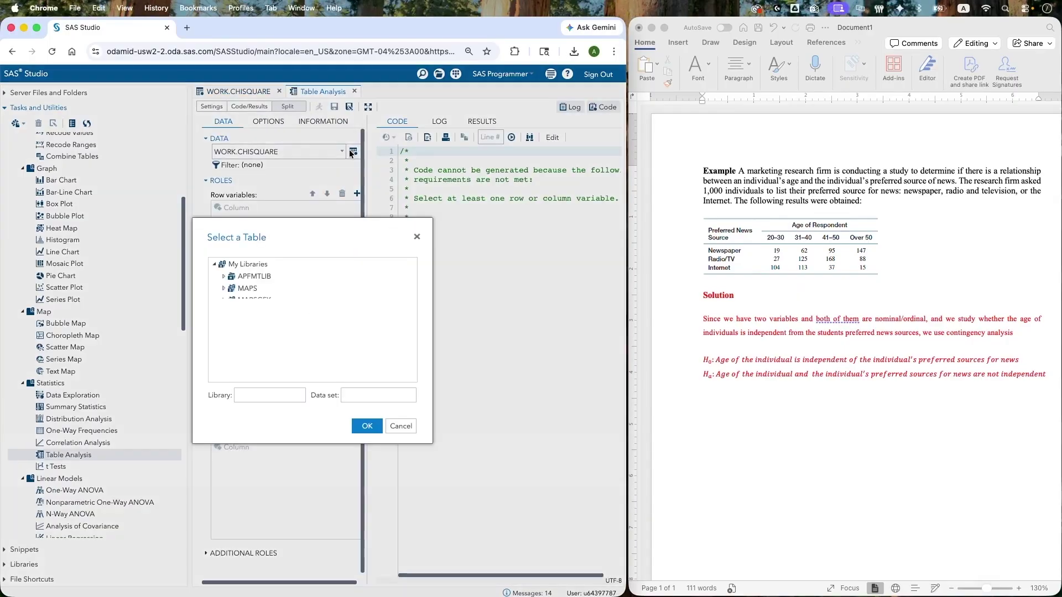
scroll(251, 281, "up", 1)
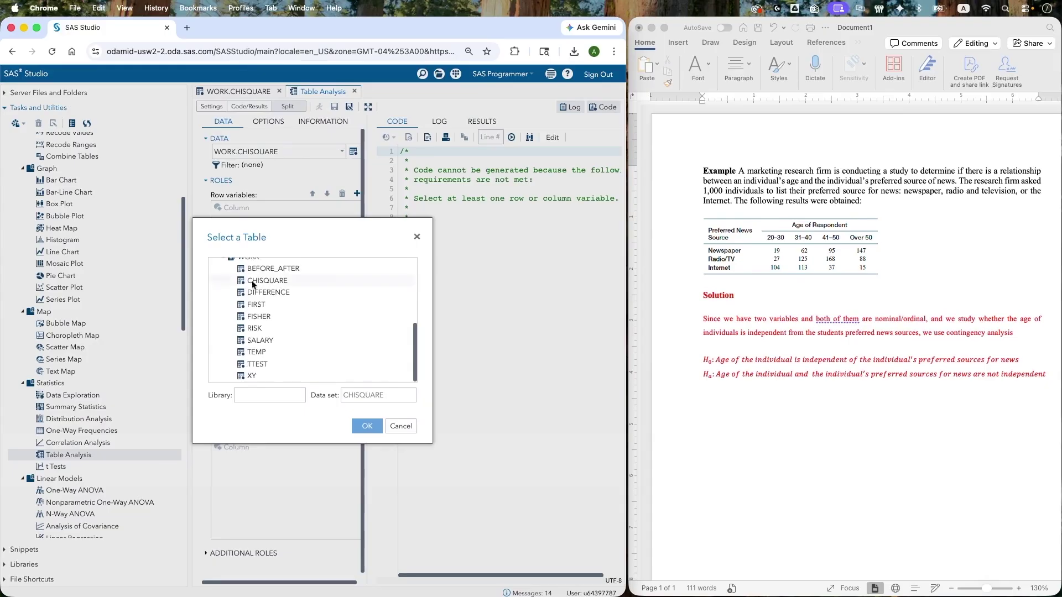
double_click(251, 280)
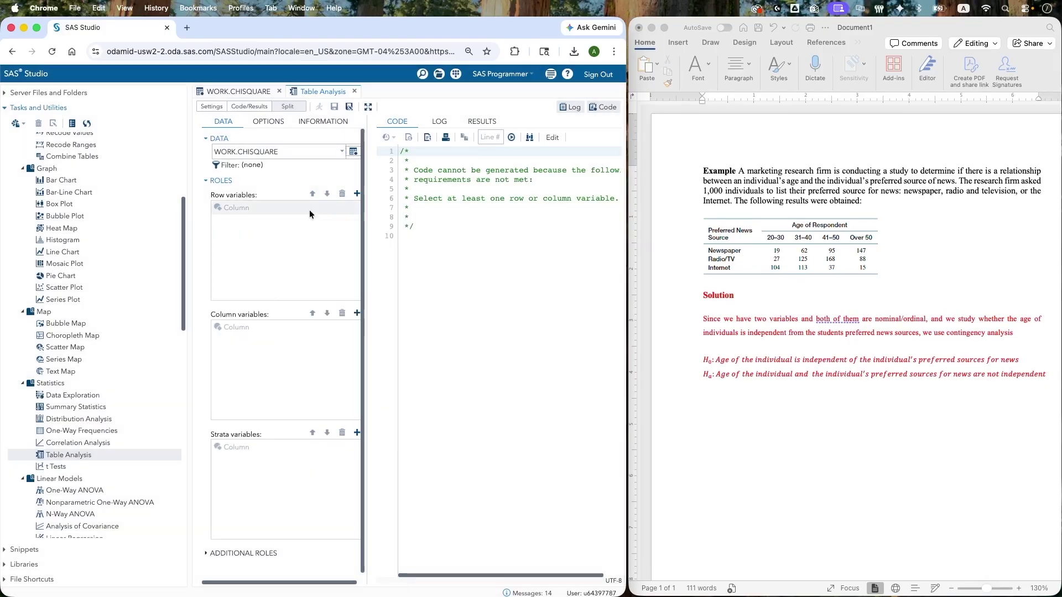
Assign AgeGroup as the row variable and PreferredNewsSource as the column variable of the table analysis.
left_click(356, 195)
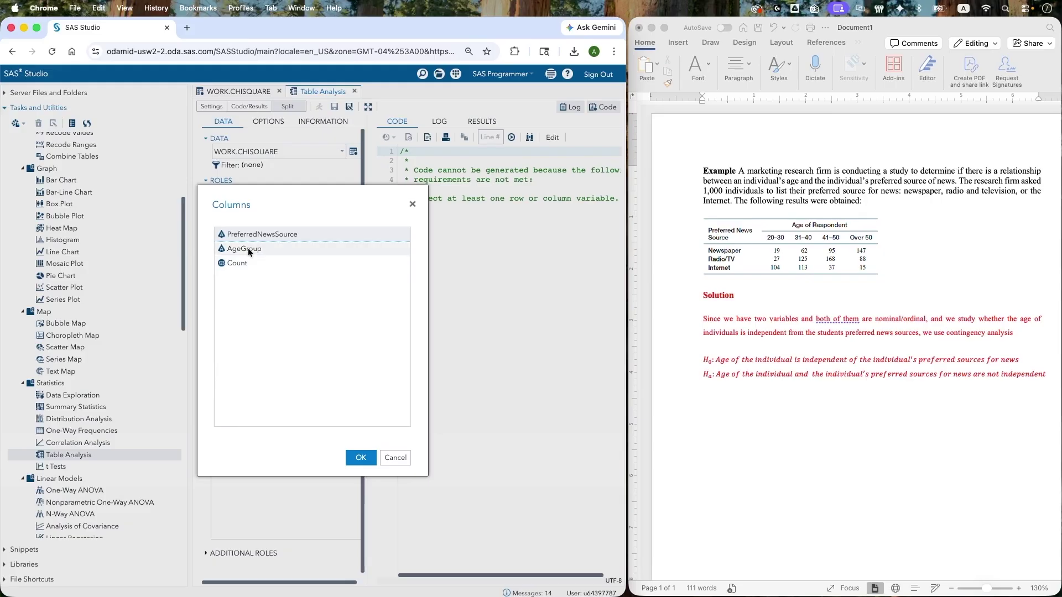
double_click(247, 250)
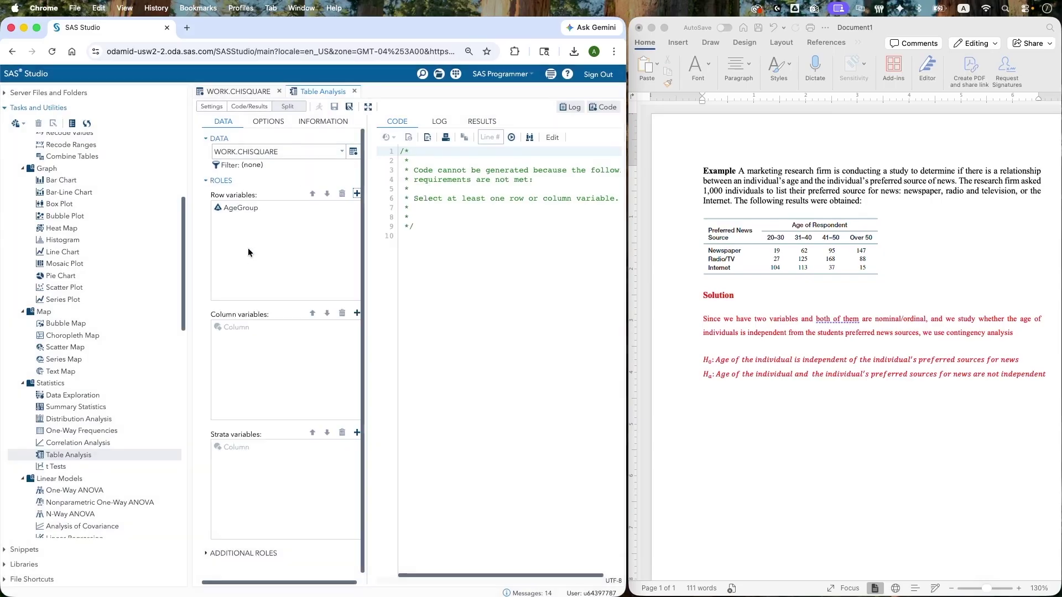
left_click(358, 314)
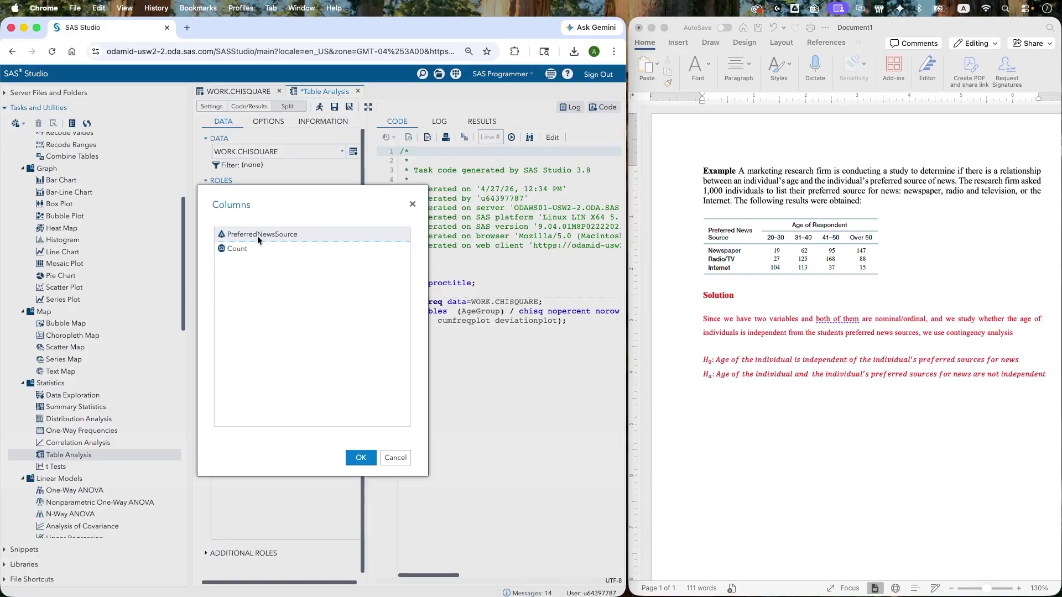
double_click(257, 236)
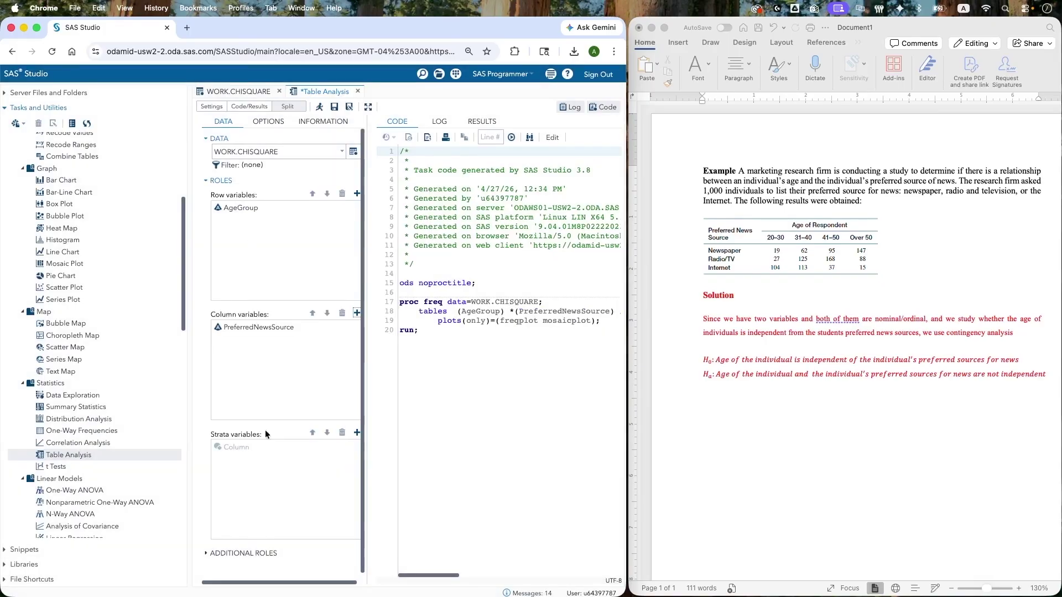
Assign Count as the frequency count variable under the additional roles.
scroll(206, 547, "down", 1)
left_click(206, 547)
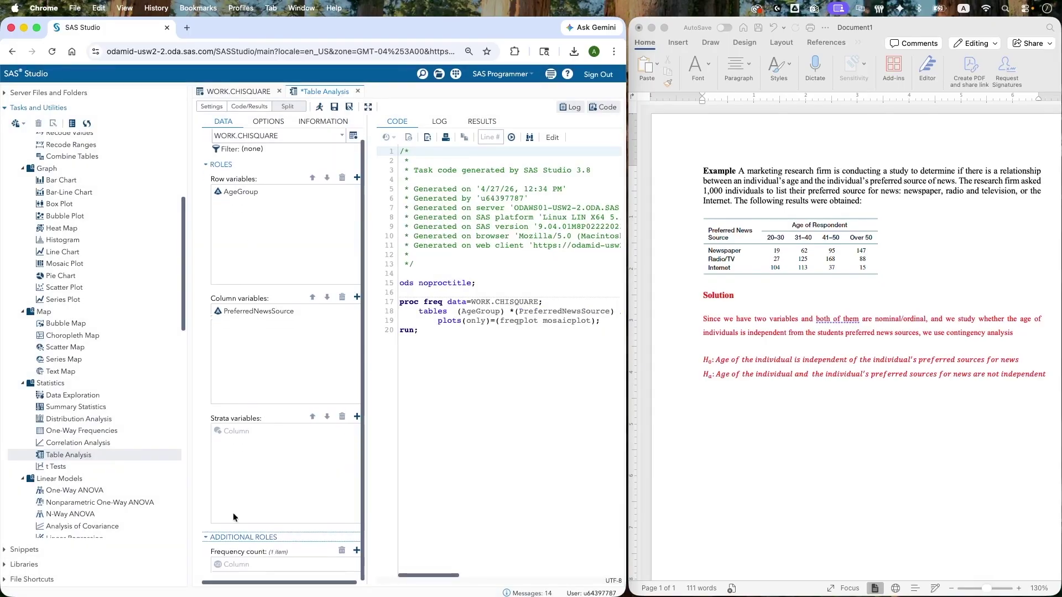
scroll(233, 517, "up", 1)
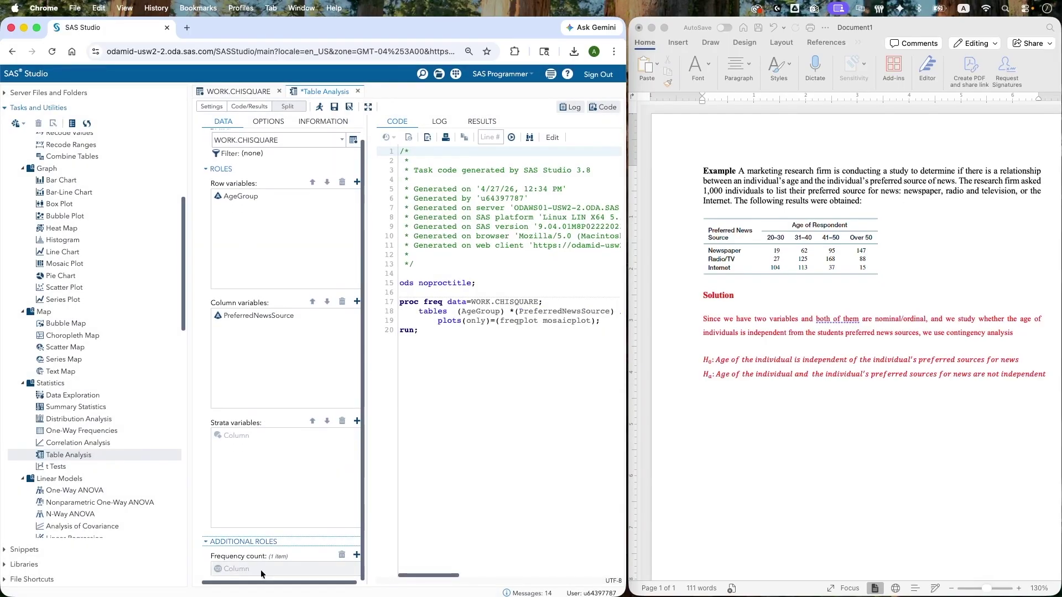
left_click(357, 558)
double_click(237, 234)
Suppress the plots and include expected frequencies and deviations in the frequency table.
left_click(266, 121)
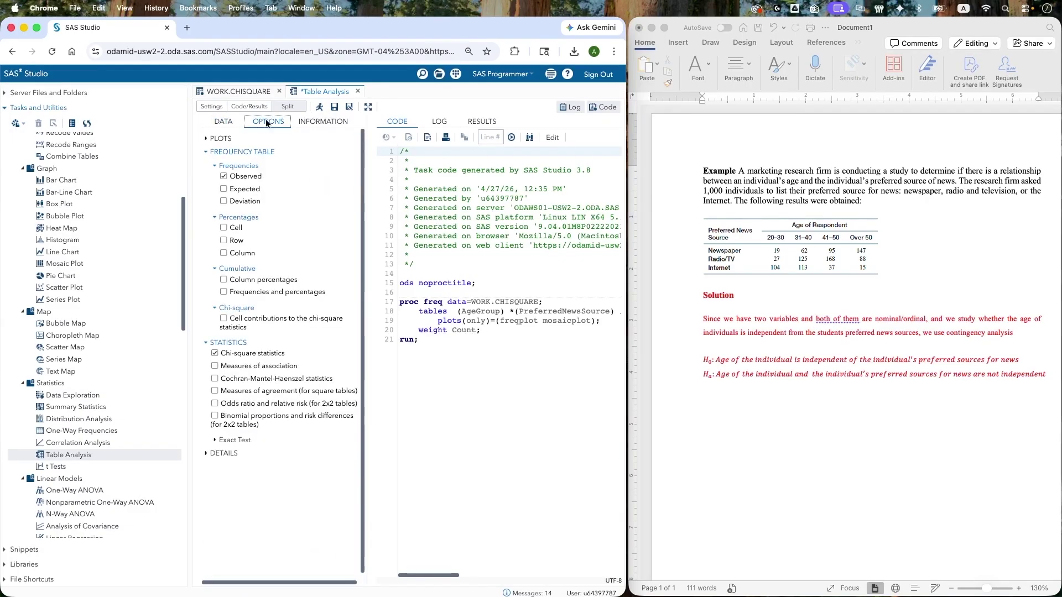
left_click(204, 142)
left_click(213, 148)
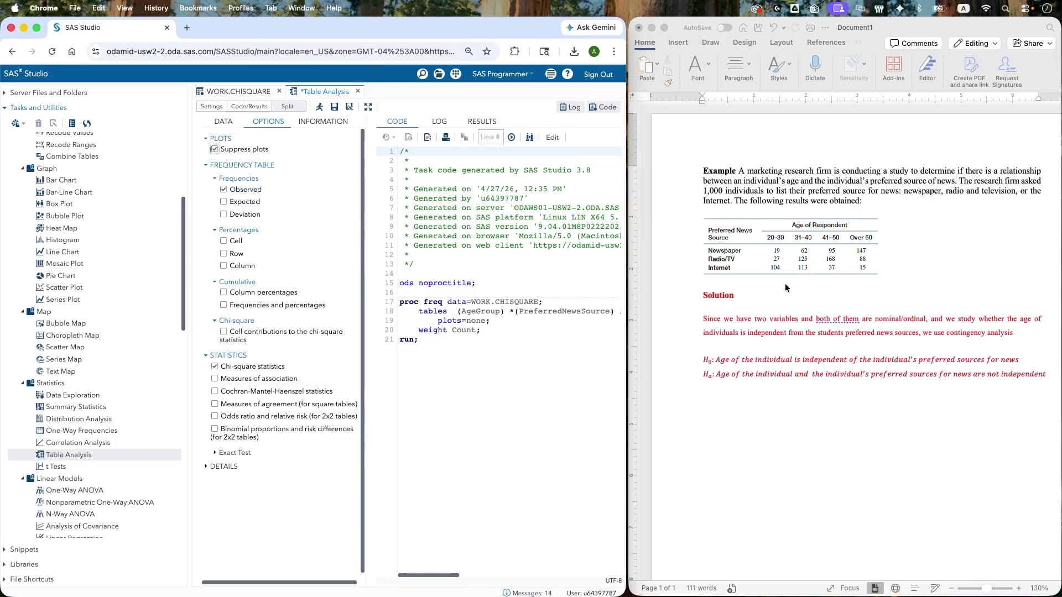
left_click(224, 202)
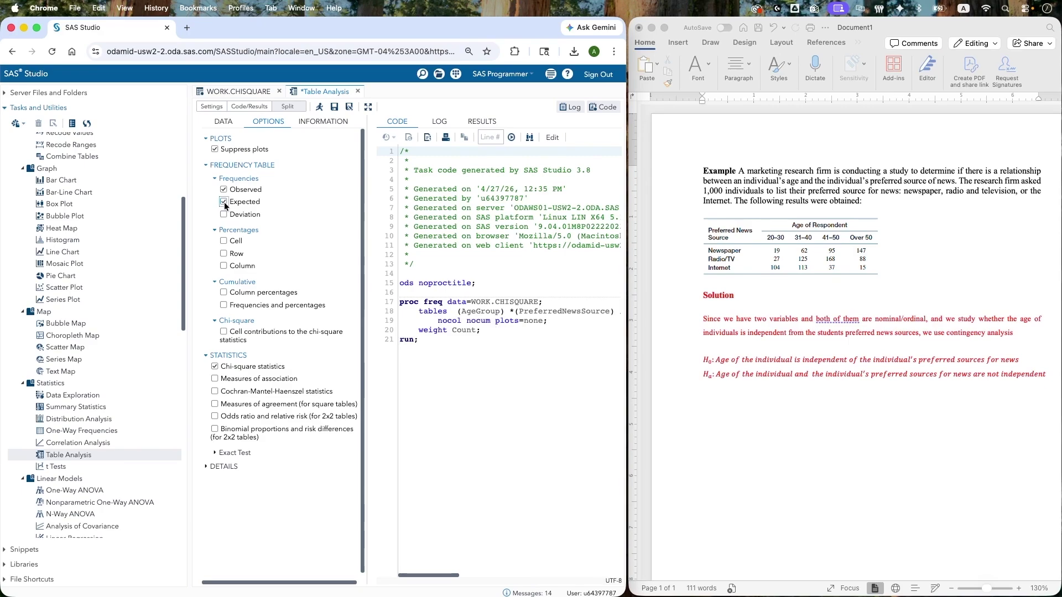
left_click(224, 215)
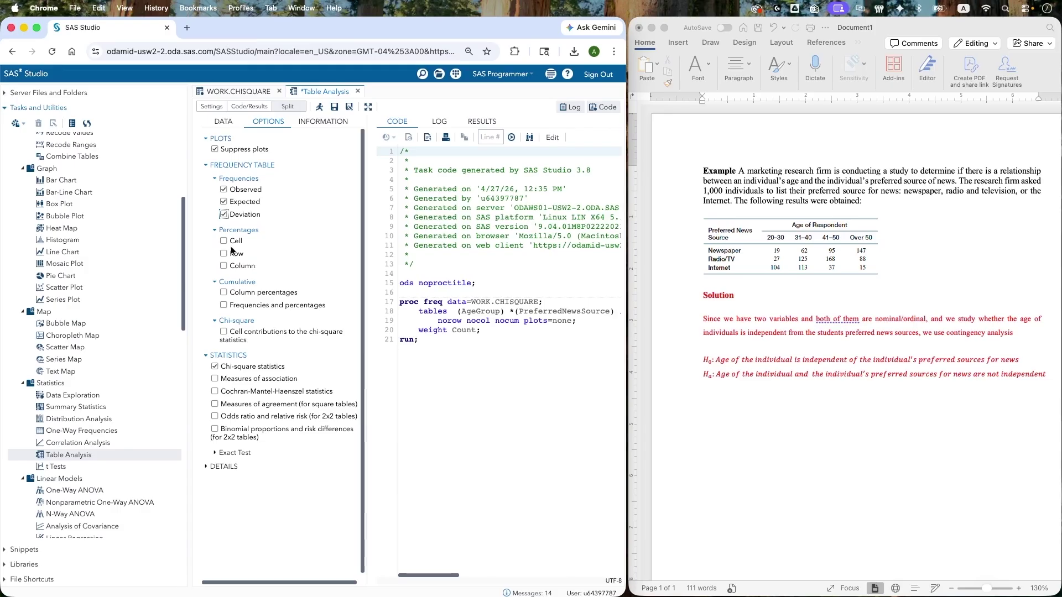
Show the Exact Test options, run the table analysis, and enlarge the browser window and page for reading the results.
scroll(260, 267, "down", 1)
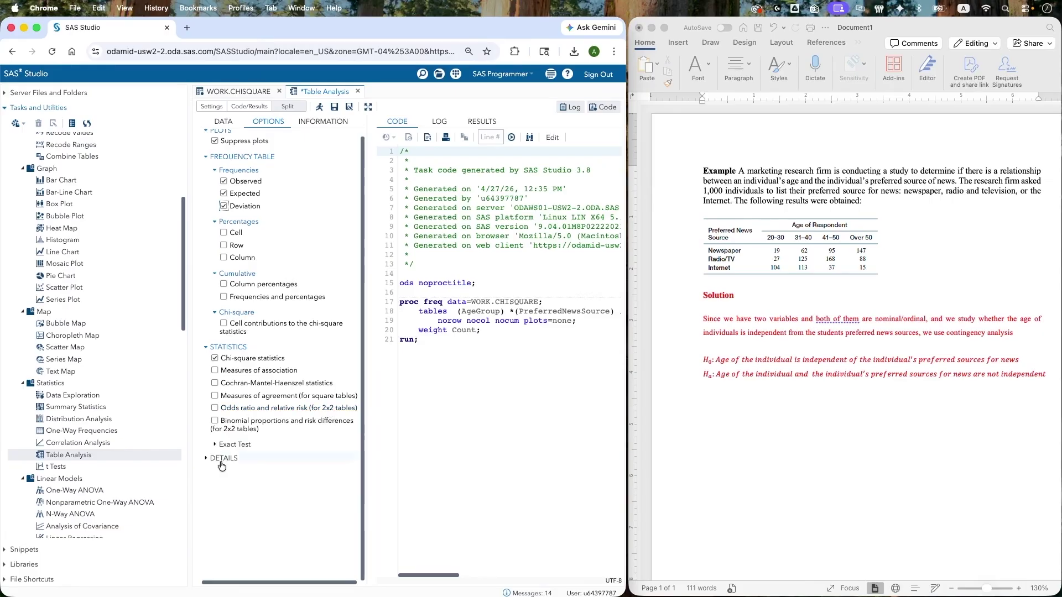
left_click(214, 446)
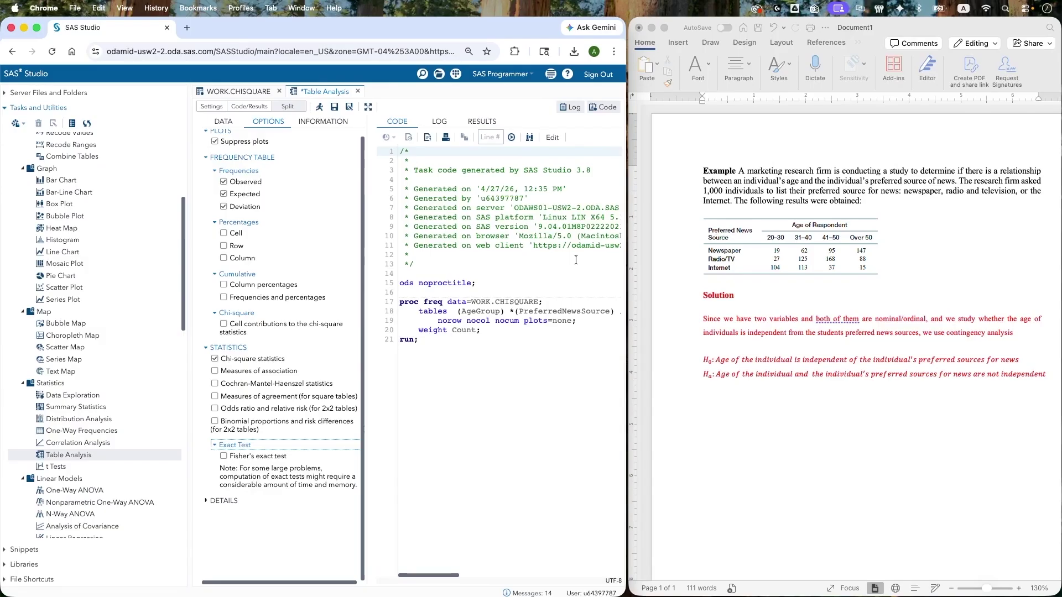
left_click(320, 107)
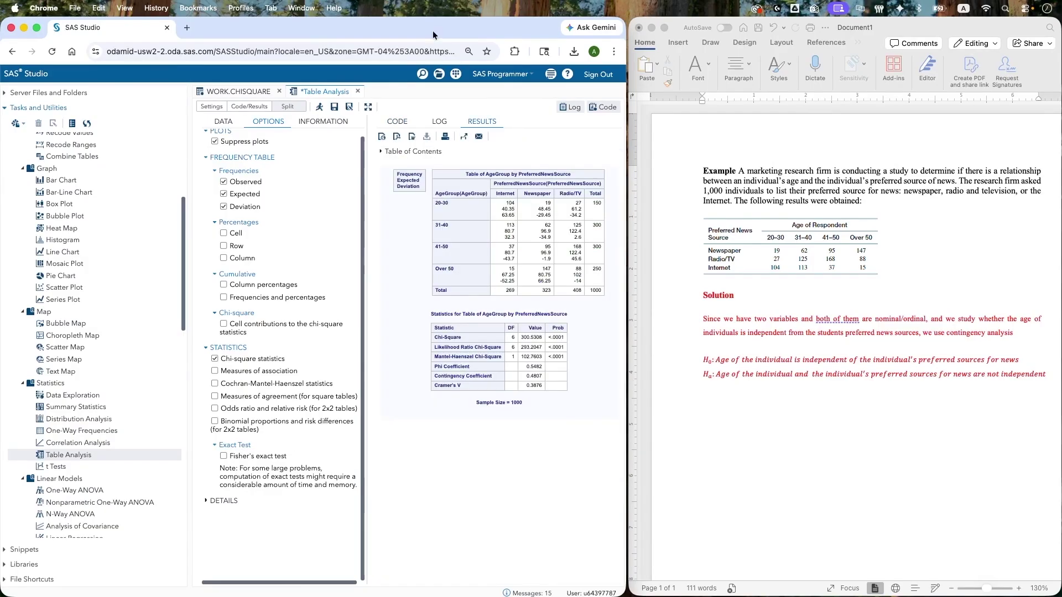
double_click(432, 31)
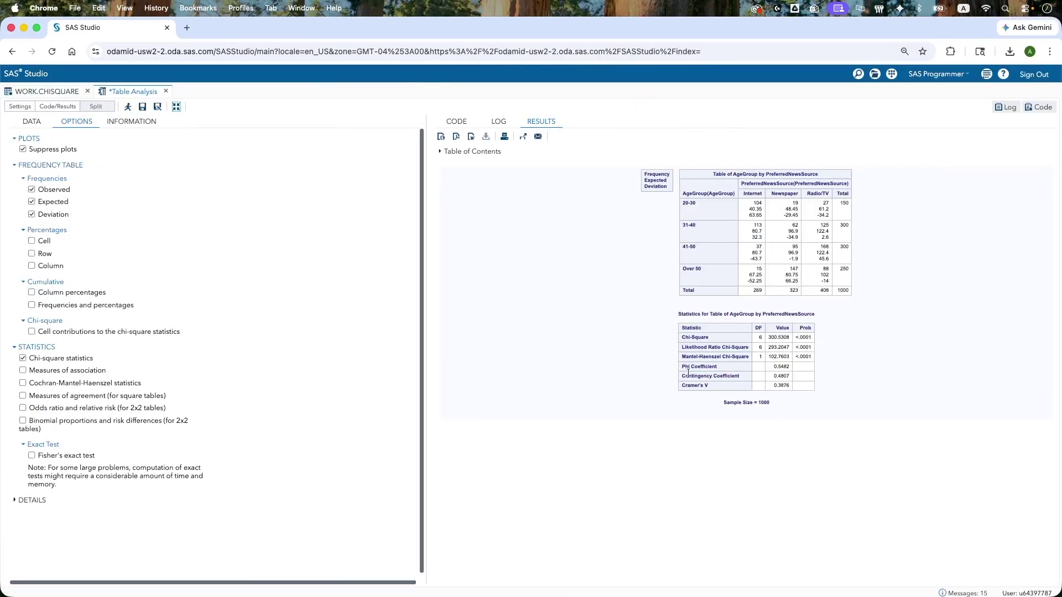
key("super+equal")
key("super+equal")
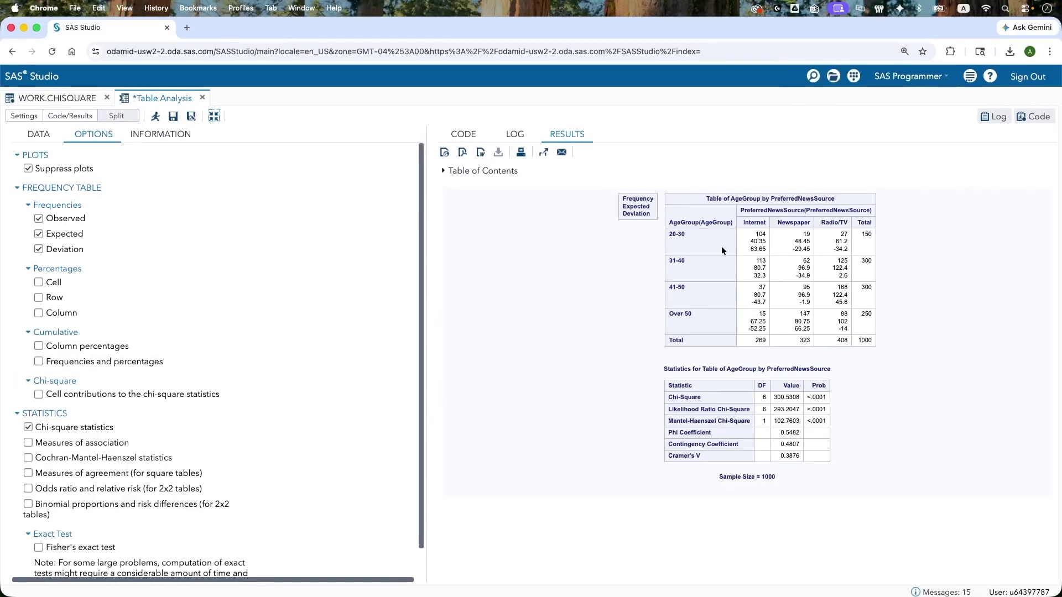
Examine the observed and expected frequencies in the AgeGroup by PreferredNewsSource table, checking the expected count of each cell.
double_click(632, 198)
left_click(632, 198)
double_click(761, 234)
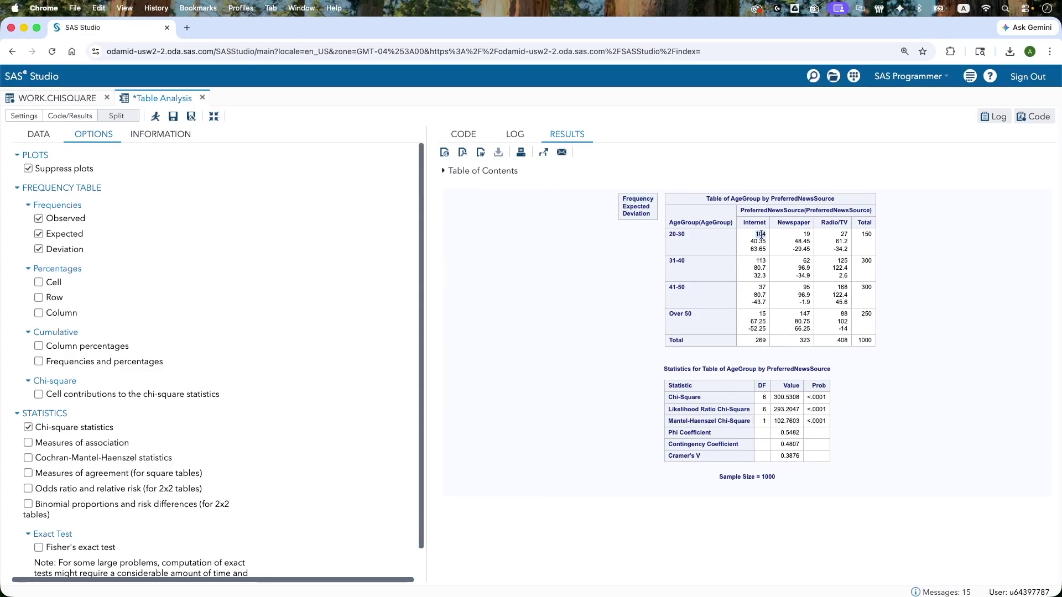
double_click(758, 241)
double_click(636, 214)
double_click(752, 241)
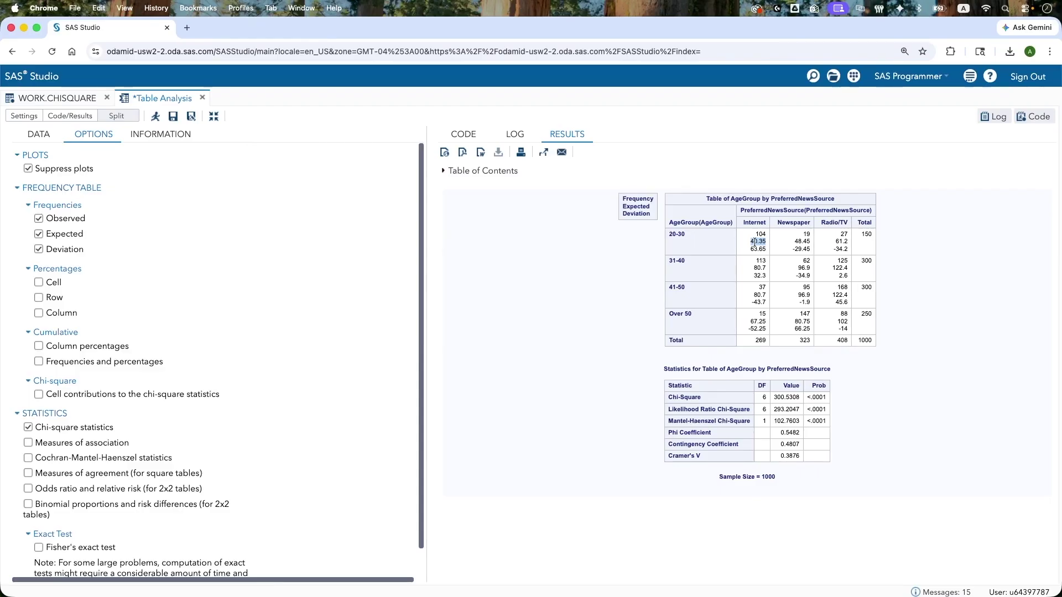
left_click_drag(811, 242, 798, 239)
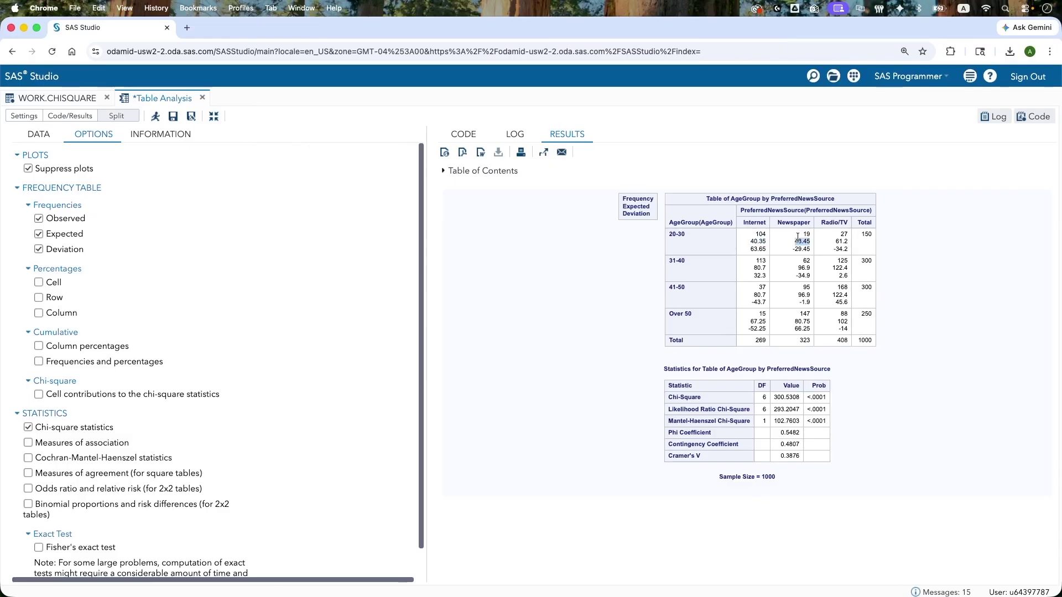
double_click(840, 241)
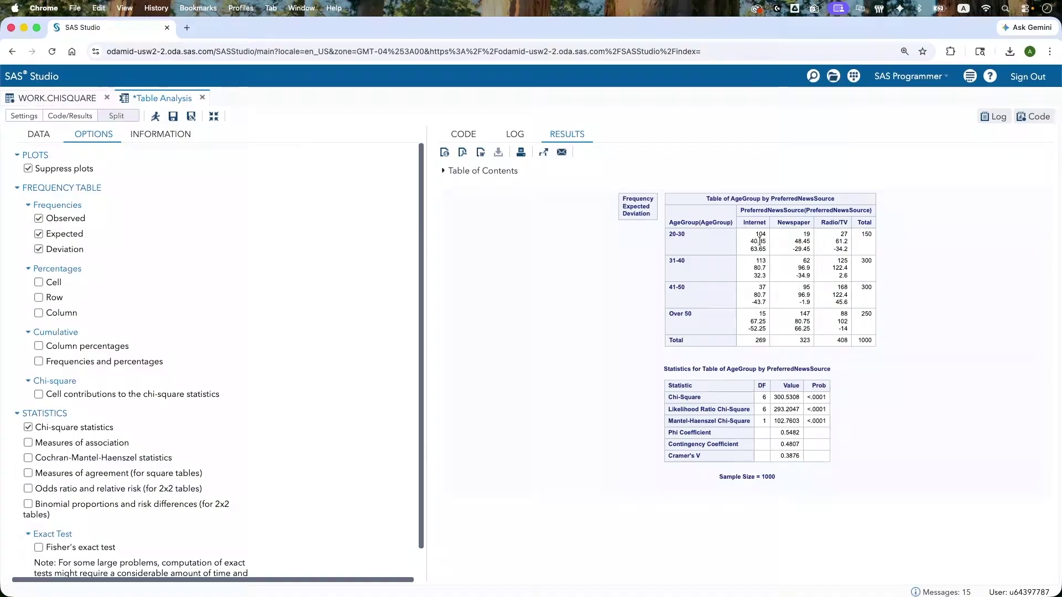
left_click(759, 268)
double_click(839, 268)
left_click(755, 296)
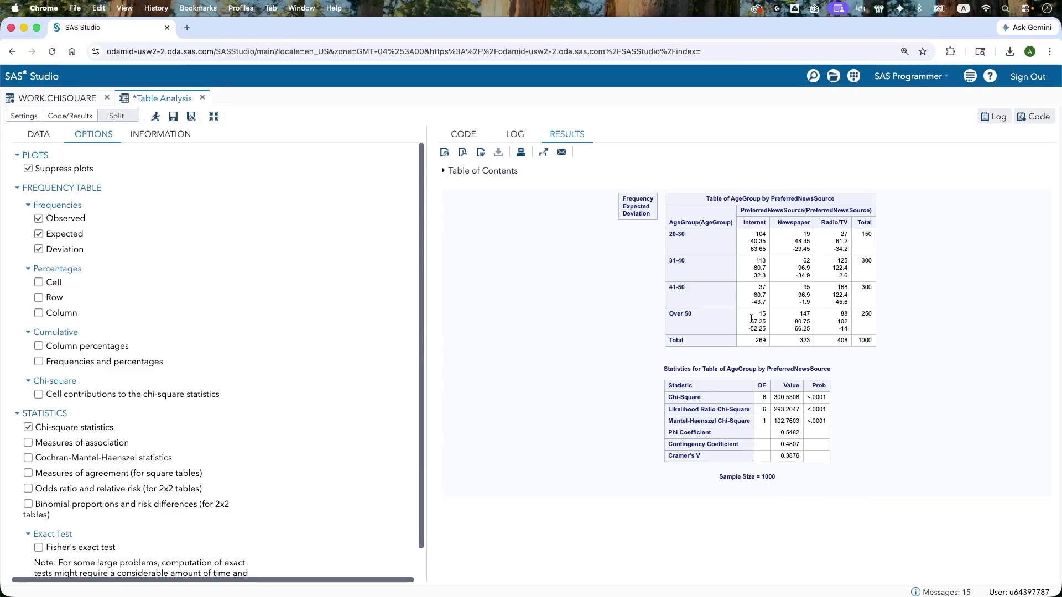
Compare the observed and expected counts with the deviations in the 20-30 age group row.
double_click(757, 249)
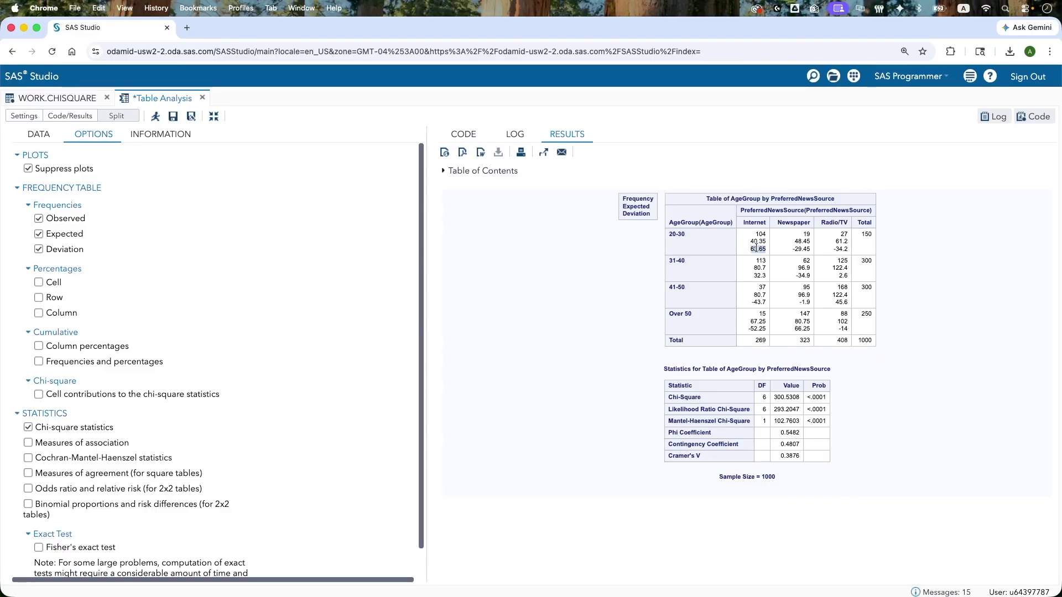
double_click(760, 235)
double_click(757, 242)
double_click(762, 248)
left_click(805, 232)
double_click(802, 241)
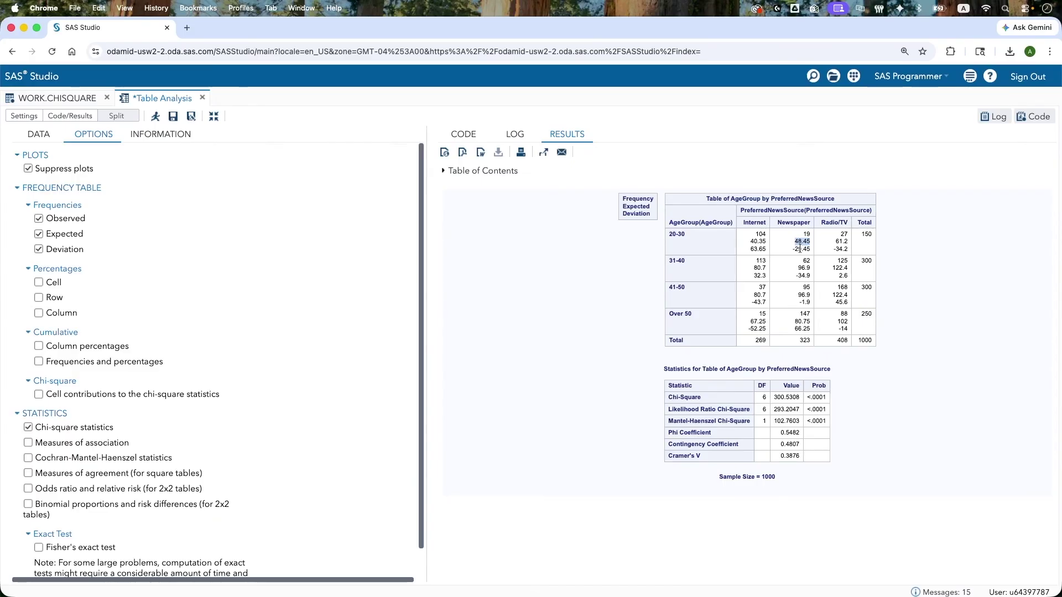
left_click(843, 250)
Return the browser to half width beside the Word document and examine the chi-square tests' values, degrees of freedom and p-values.
double_click(710, 34)
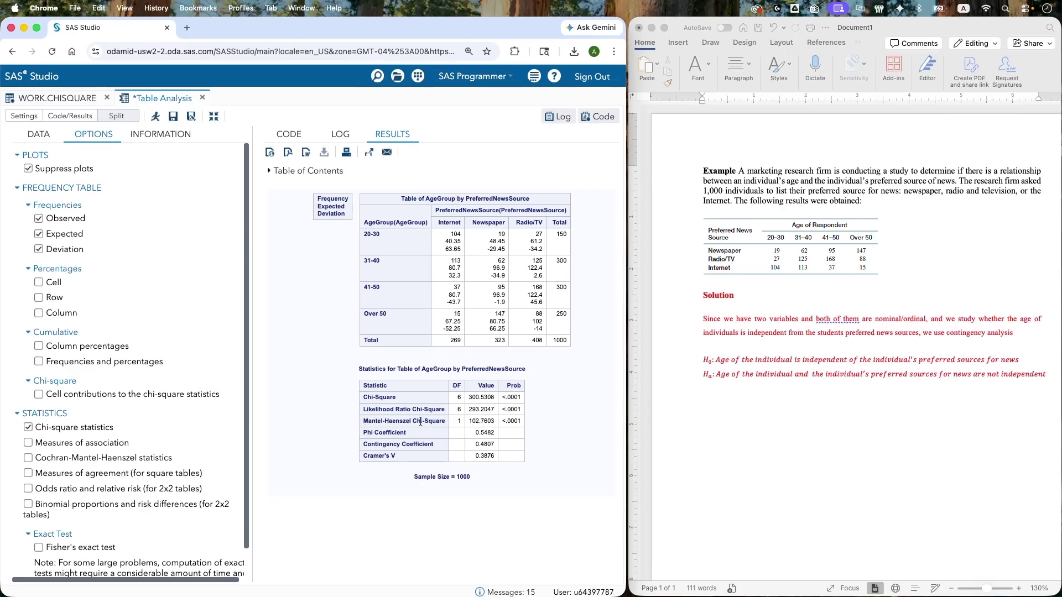
double_click(368, 423)
double_click(398, 420)
left_click(375, 399)
triple_click(375, 399)
triple_click(395, 410)
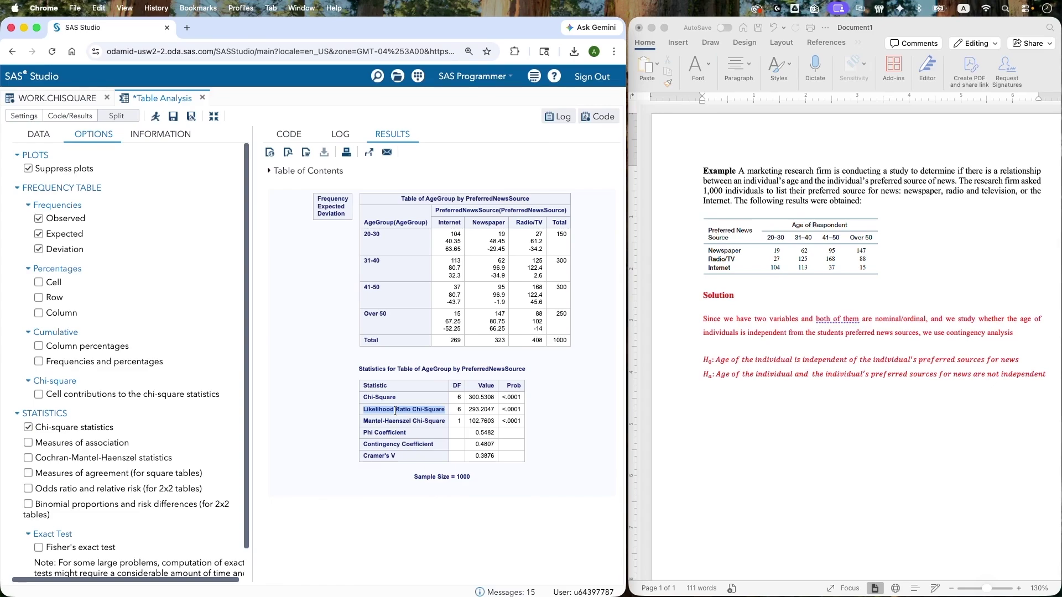
left_click(516, 410)
triple_click(513, 398)
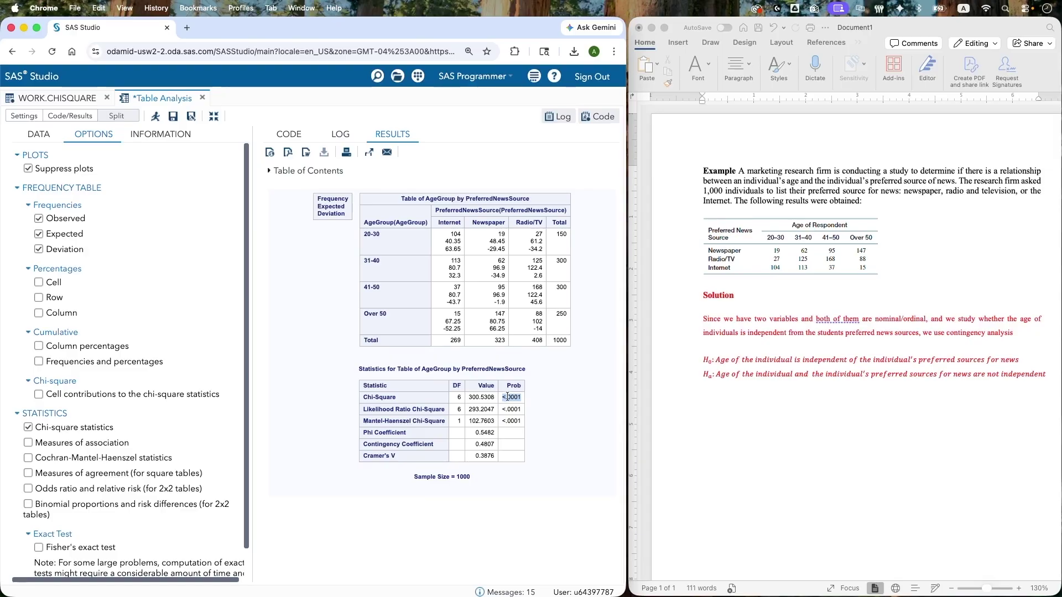
double_click(481, 397)
left_click(459, 399)
Read the Cramer's V value in the statistics table to judge the strength of the association.
triple_click(378, 457)
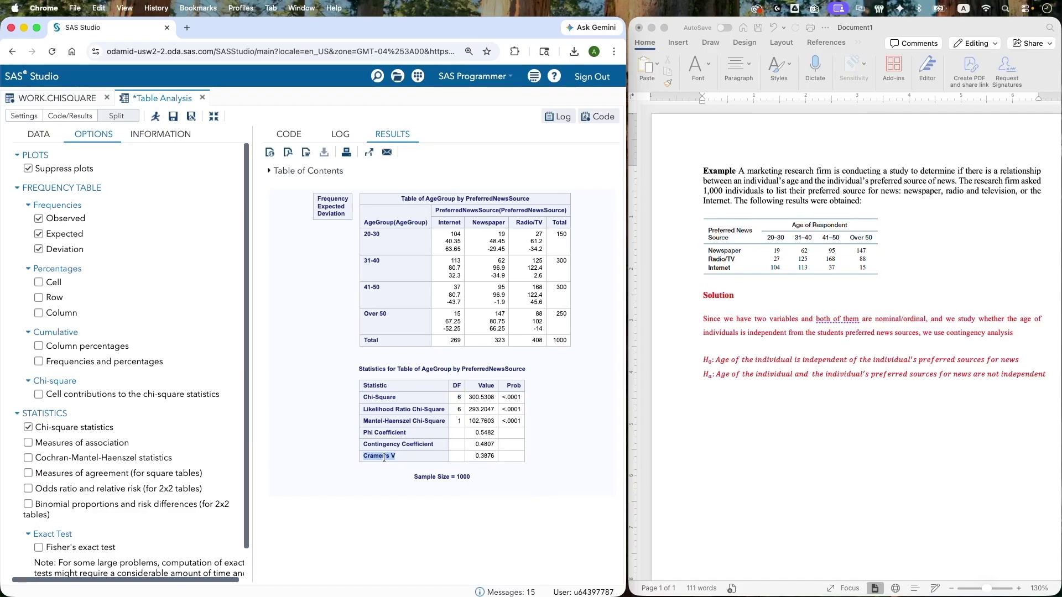
double_click(482, 458)
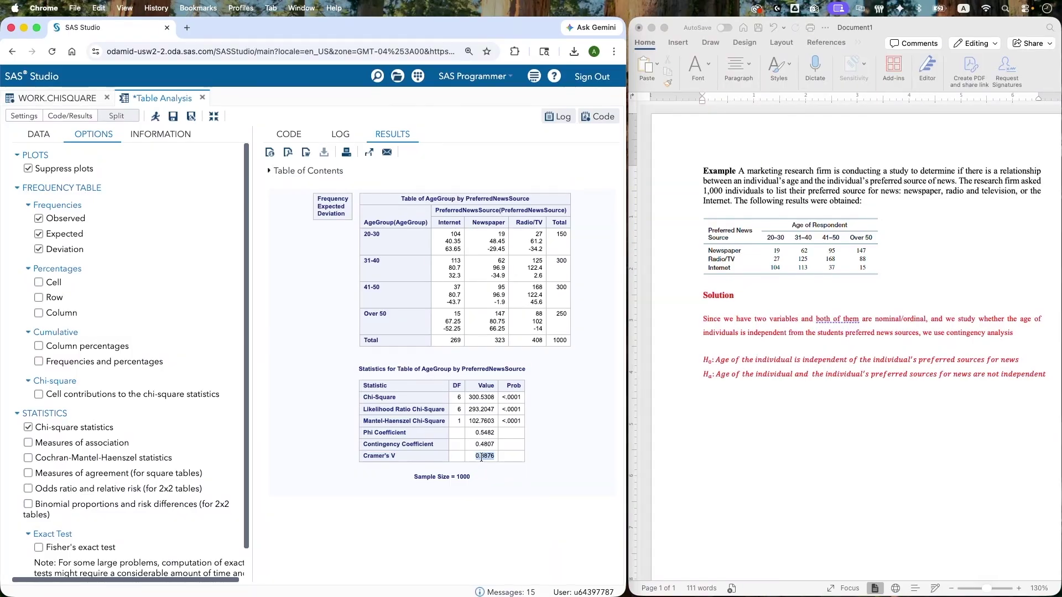
left_click(482, 458)
mouse_move(474, 455)
left_mouse_down()
mouse_move(490, 456)
mouse_move(475, 456)
left_mouse_up()
Add cell, row and column percentages to the frequency table, rerun the analysis and check the added entries in the table legend.
scroll(83, 310, "down", 1)
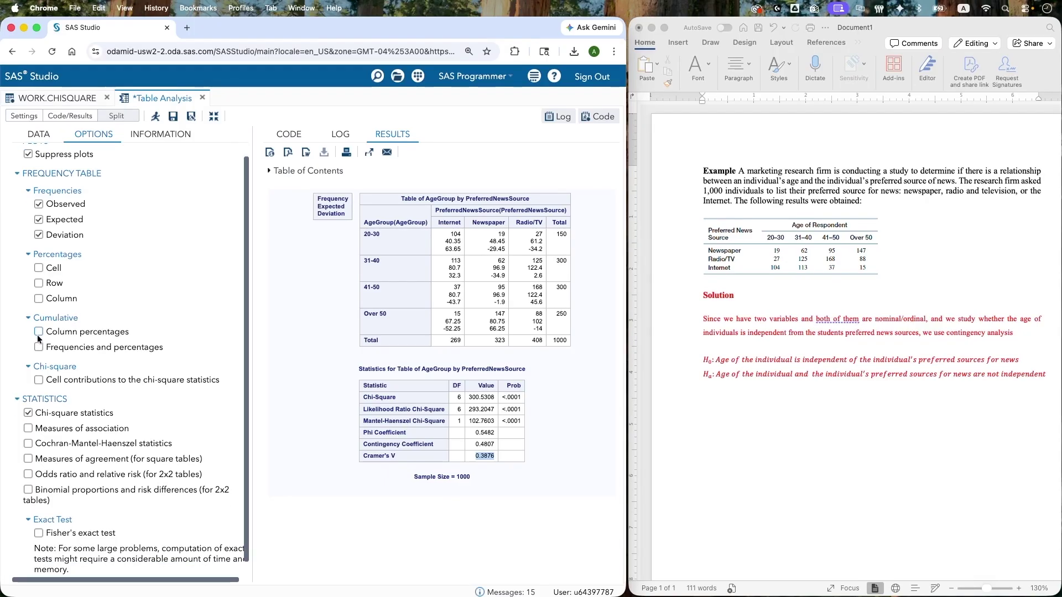
left_click(38, 285)
left_click(38, 297)
left_click(39, 268)
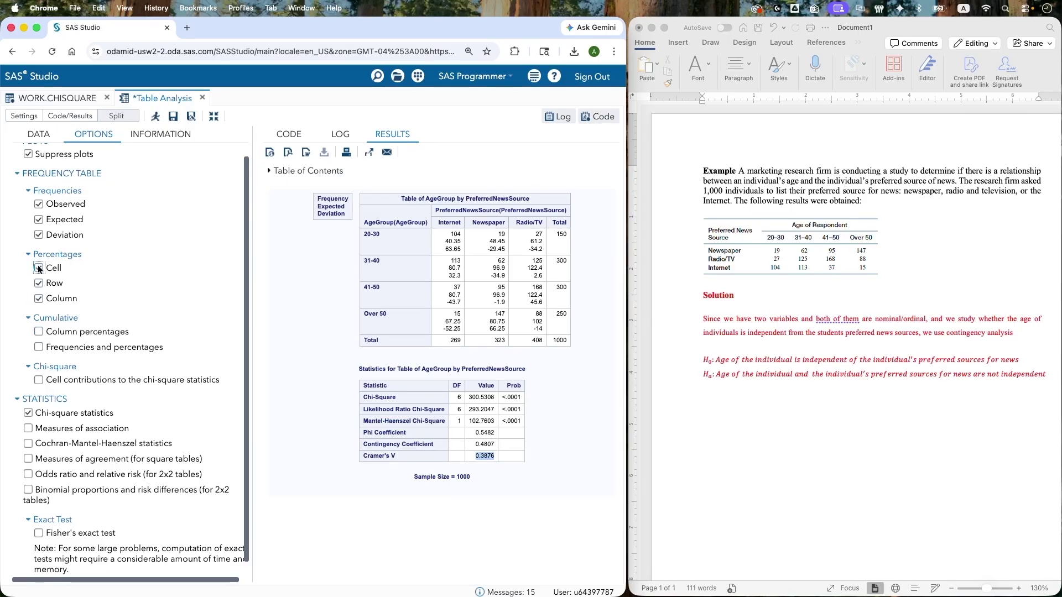
left_click(156, 117)
double_click(324, 221)
left_click(322, 229)
double_click(321, 229)
triple_click(324, 235)
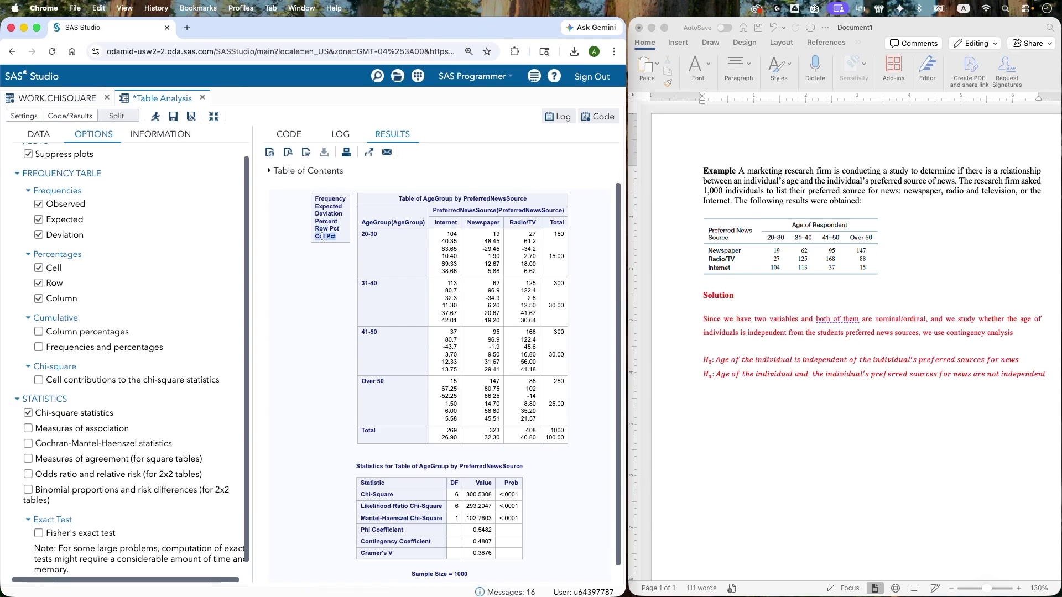
Remove the cell, row and column percentages from the frequency table and rerun the analysis.
left_click(39, 267)
left_click(38, 282)
left_click(38, 298)
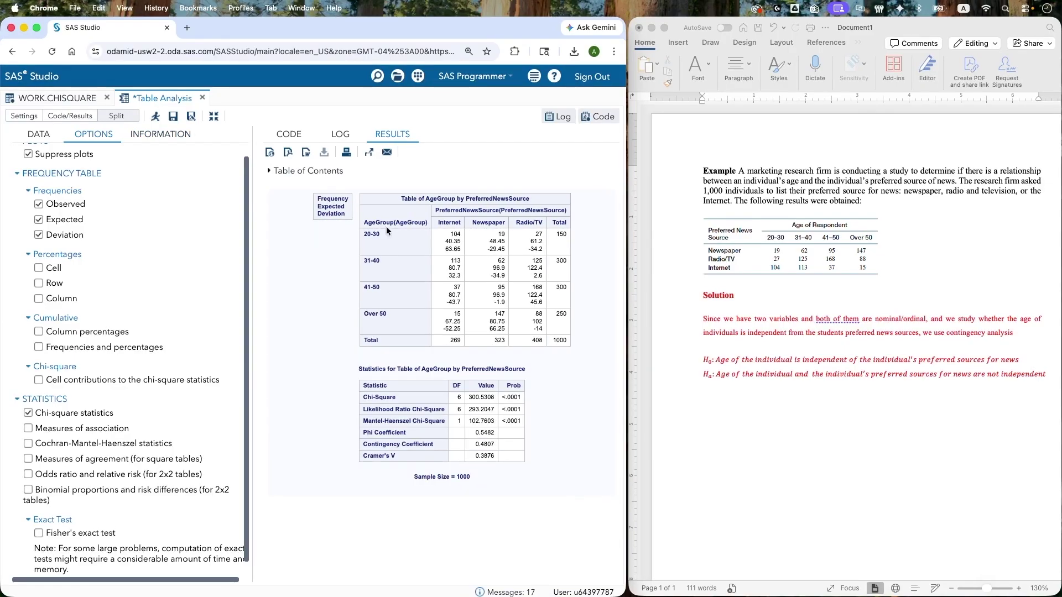
Compare the observed counts across news sources within each age group to identify each group's preferred source.
double_click(451, 234)
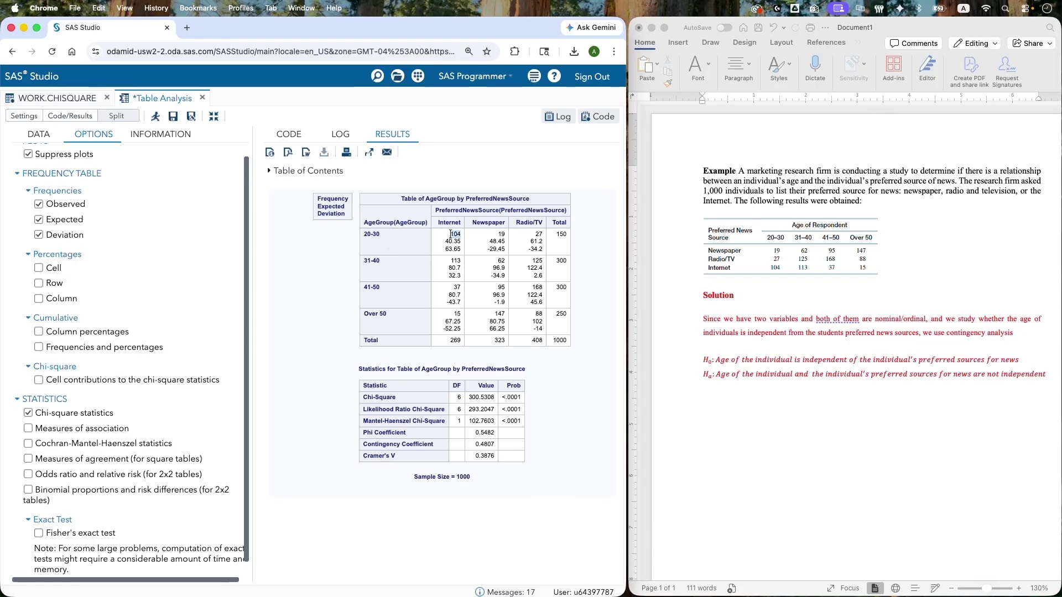
left_click_drag(378, 261, 371, 260)
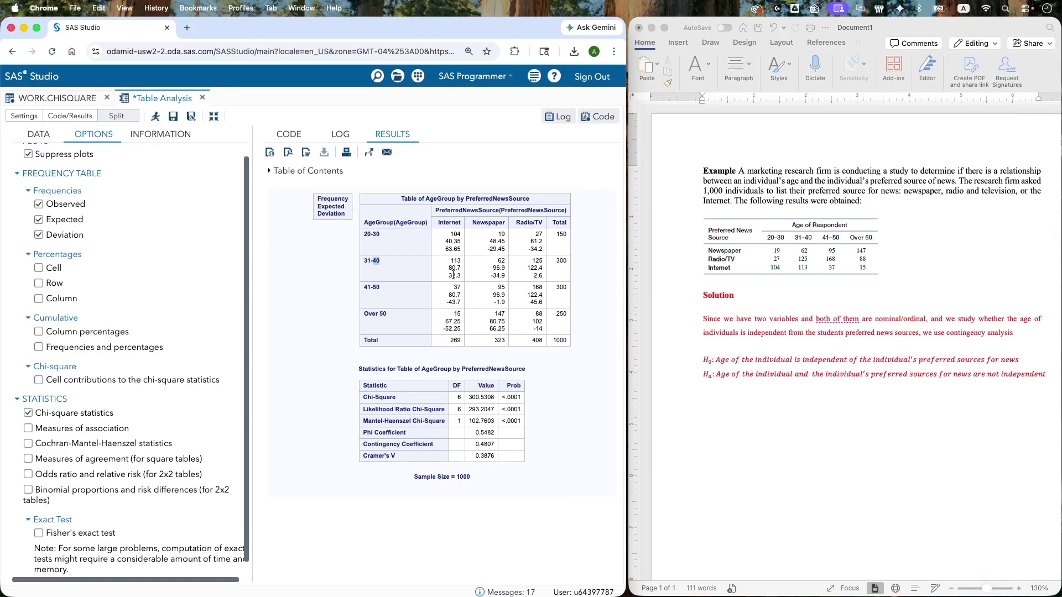
left_click(533, 256)
double_click(535, 261)
double_click(536, 288)
double_click(536, 303)
double_click(498, 314)
Examine the deviations from expected counts for Internet in the 41-50 and Over 50 groups and for Radio/TV in the 20-30 group.
double_click(442, 223)
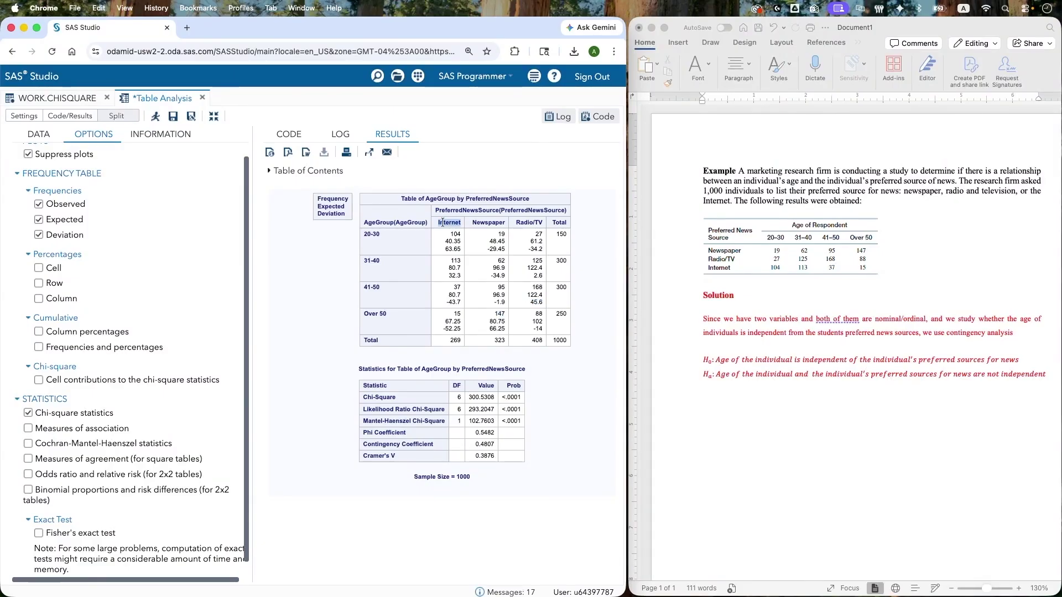
double_click(447, 328)
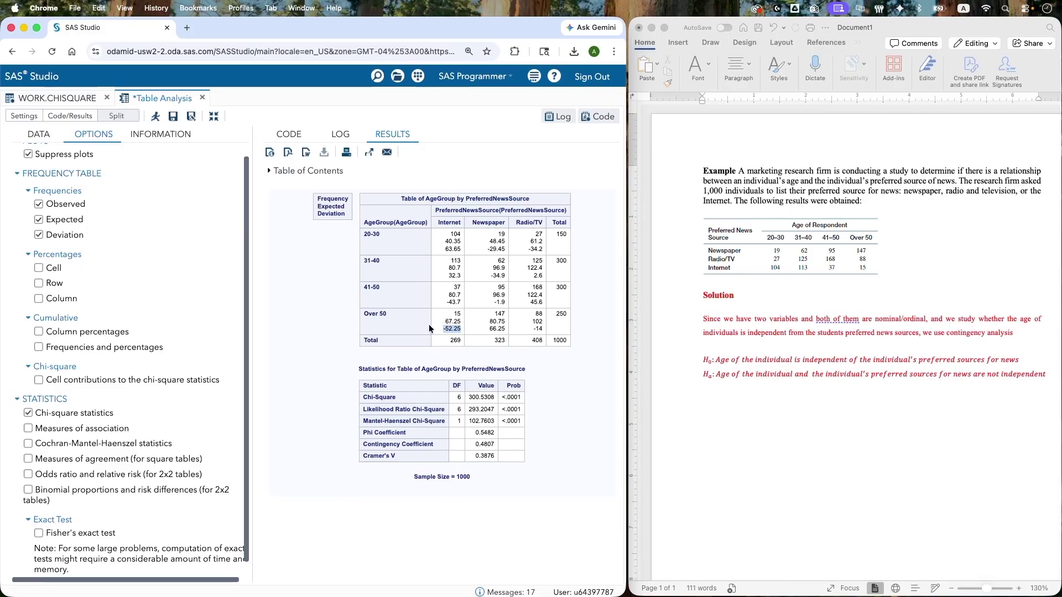
left_click(445, 303)
double_click(446, 304)
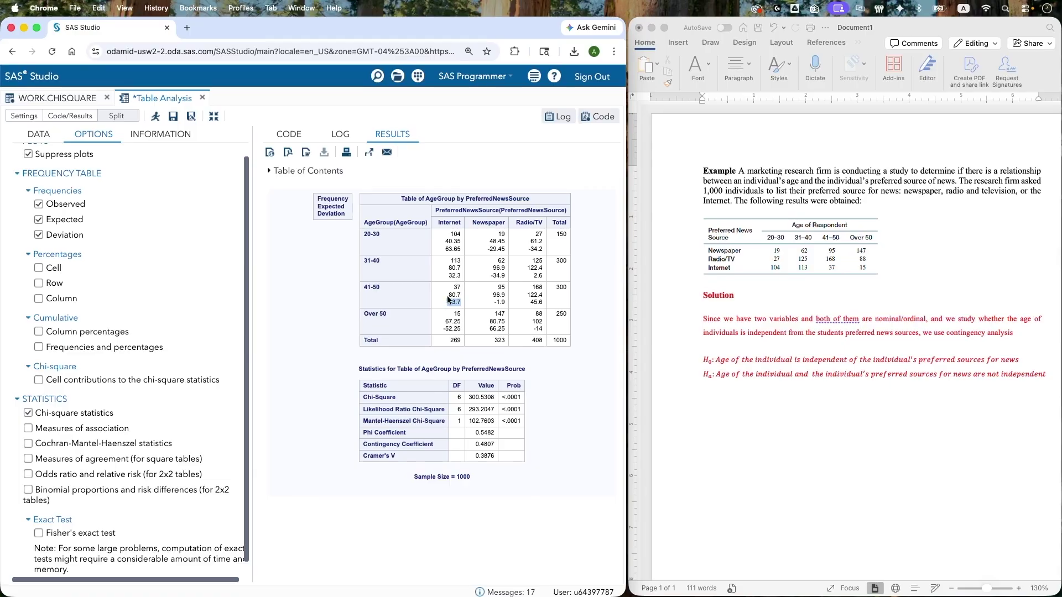
left_click(512, 254)
double_click(535, 249)
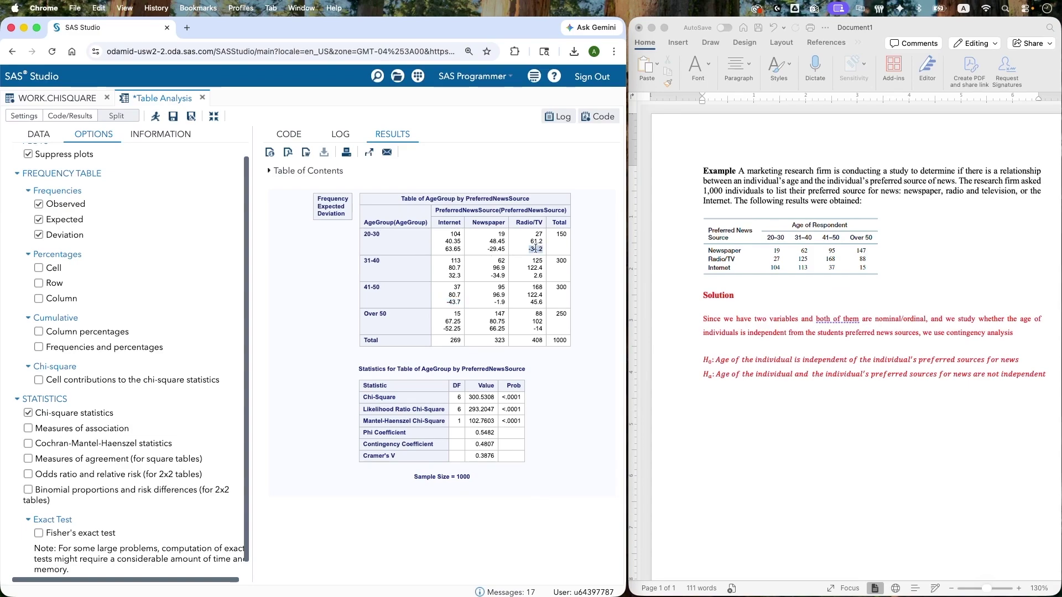